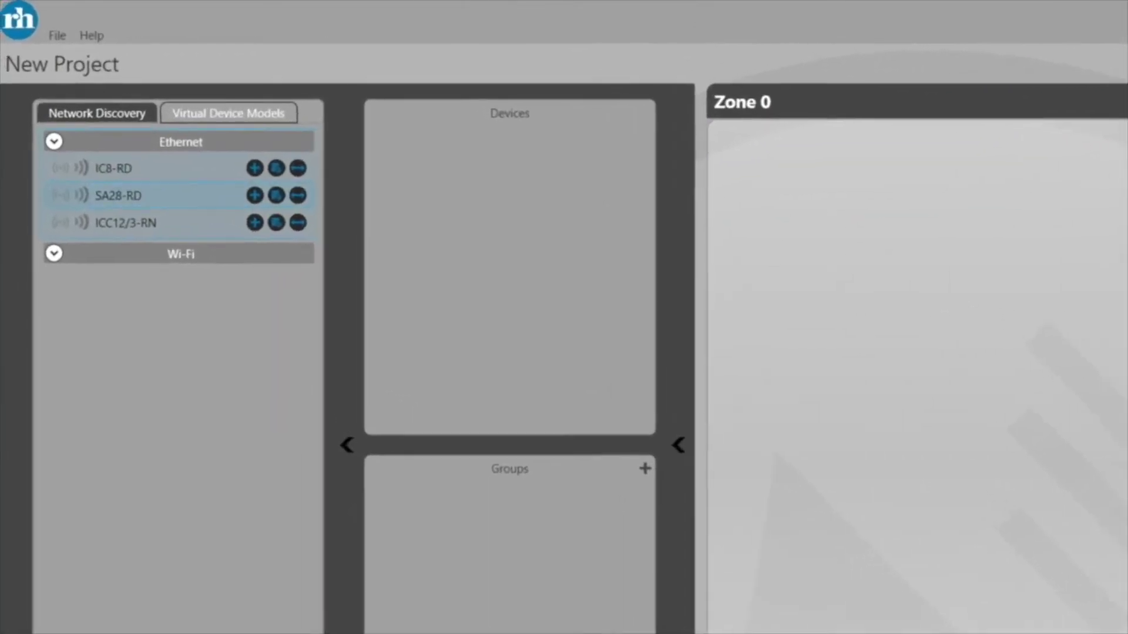
Add the discovered Ethernet devices IC8-RD, SA28-RD and ICC12/3-RN to the project's device list
mouse_move(187, 224)
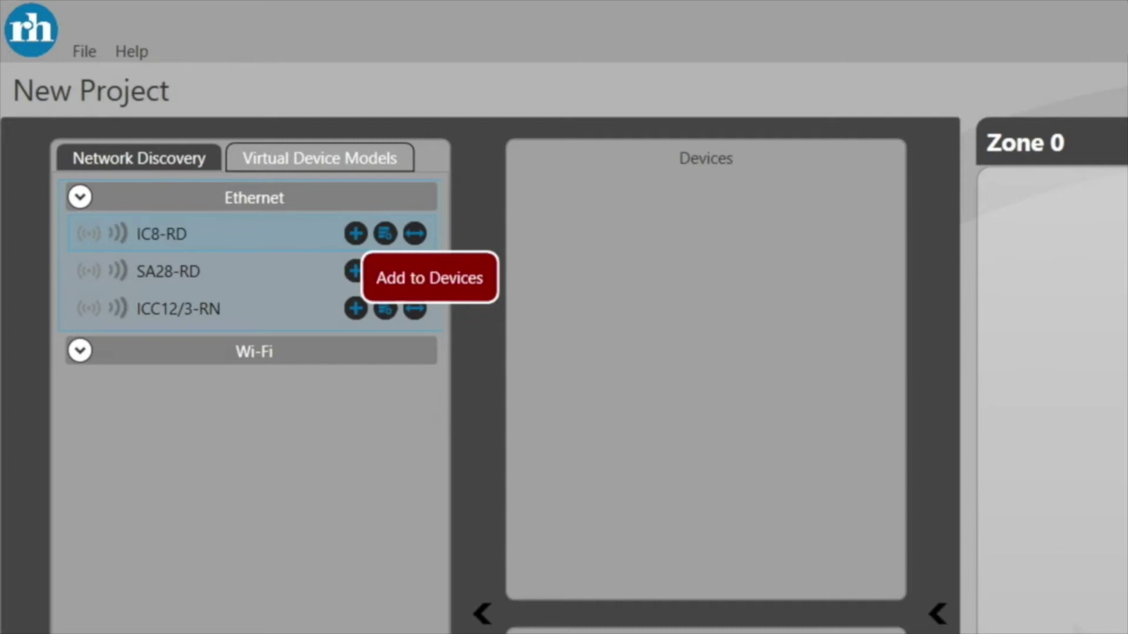
left_click(355, 233)
left_click(356, 271)
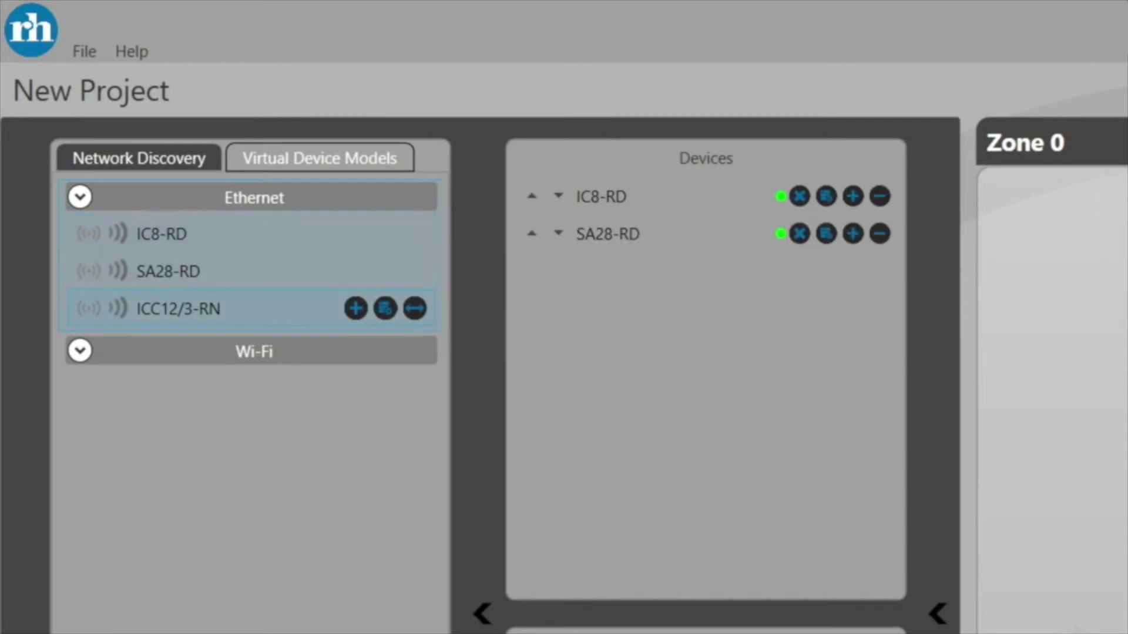
left_click(355, 308)
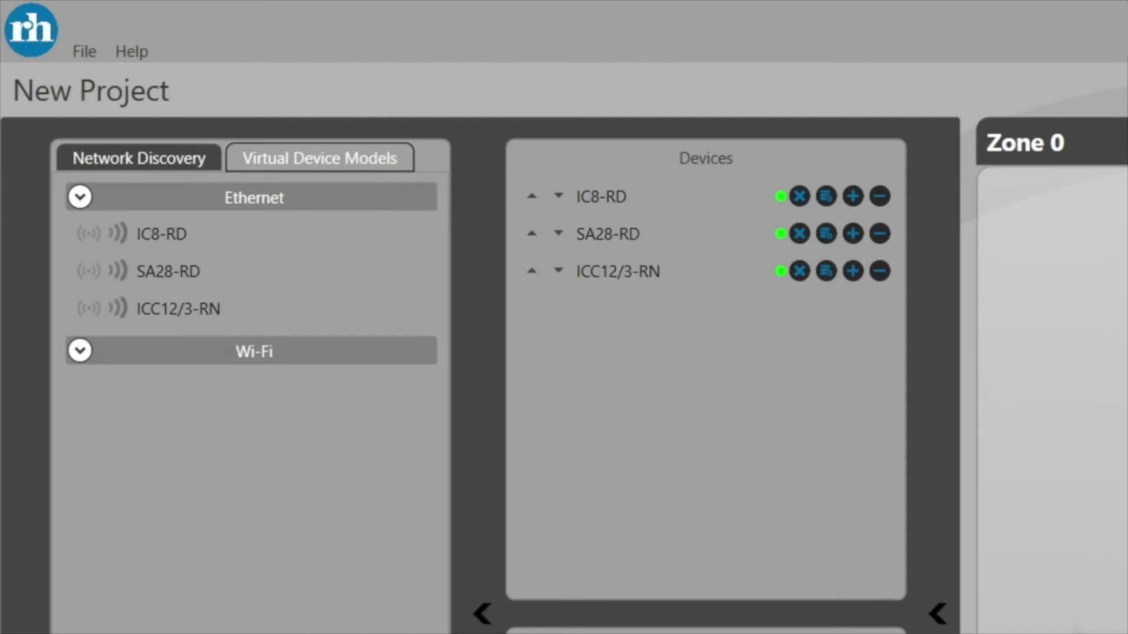
Place the IC8-RD, SA28-RD and ICC12/3-RN devices in Zone 0
left_click(852, 195)
left_click(852, 234)
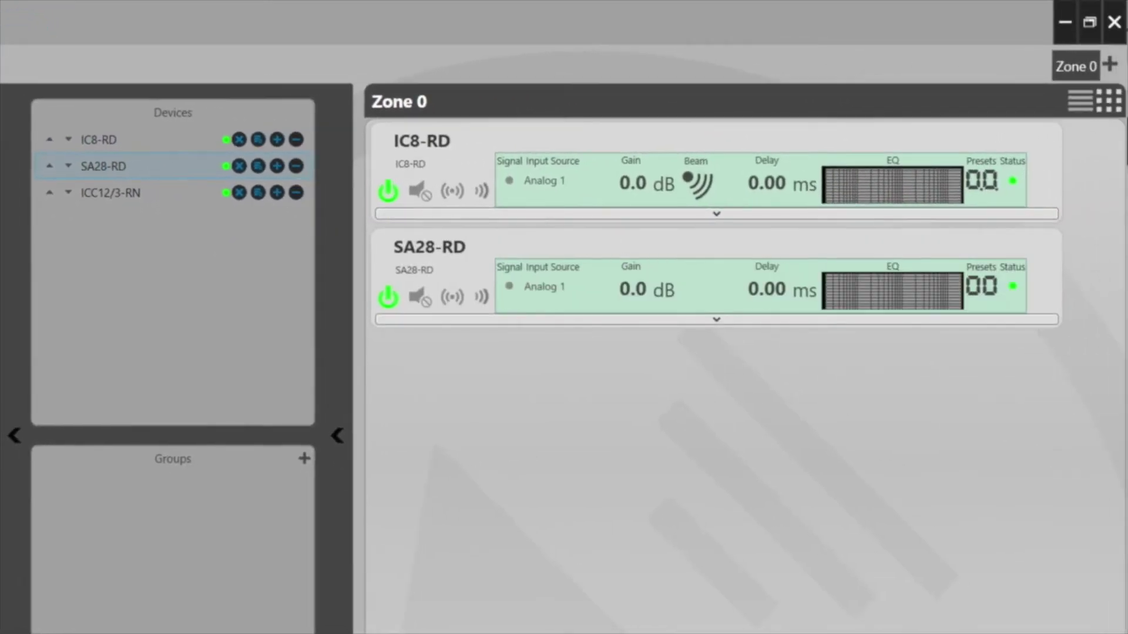
left_click(276, 193)
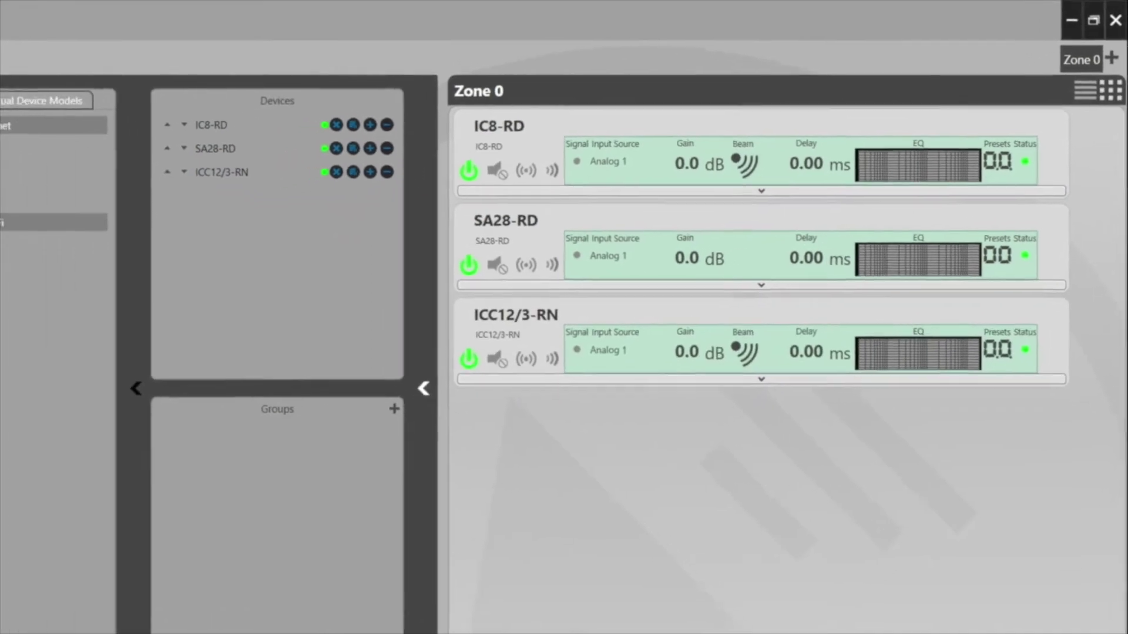
Hide the device lists, expand the IC8-RD and SA28-RD controls in Zone 0, and view the IC8-RD's beam steering
left_click(336, 436)
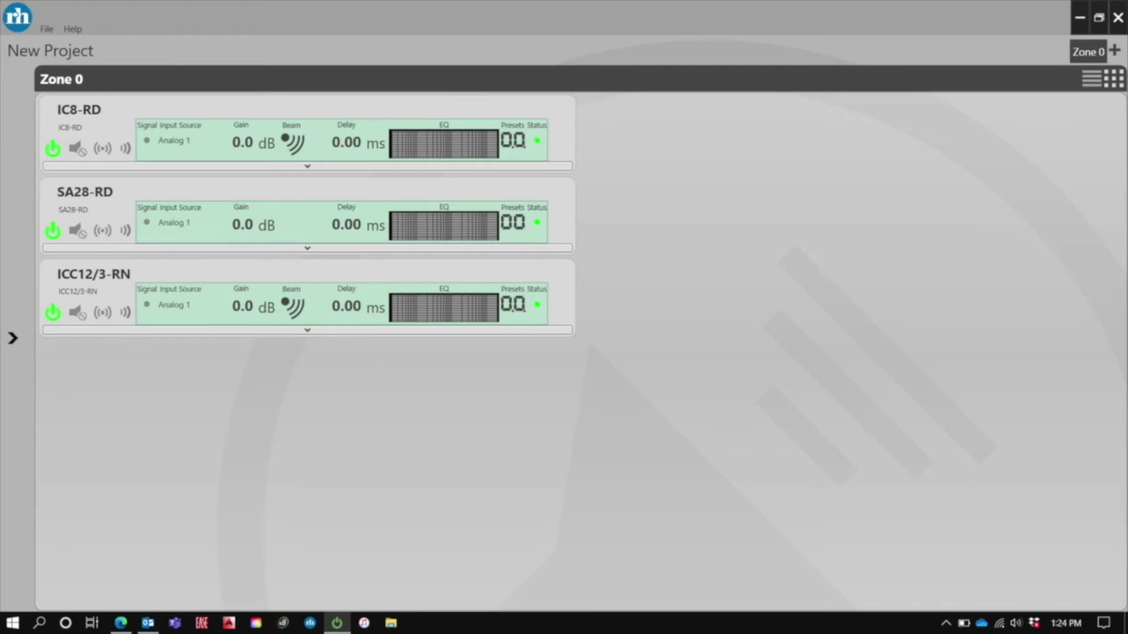
left_click(307, 166)
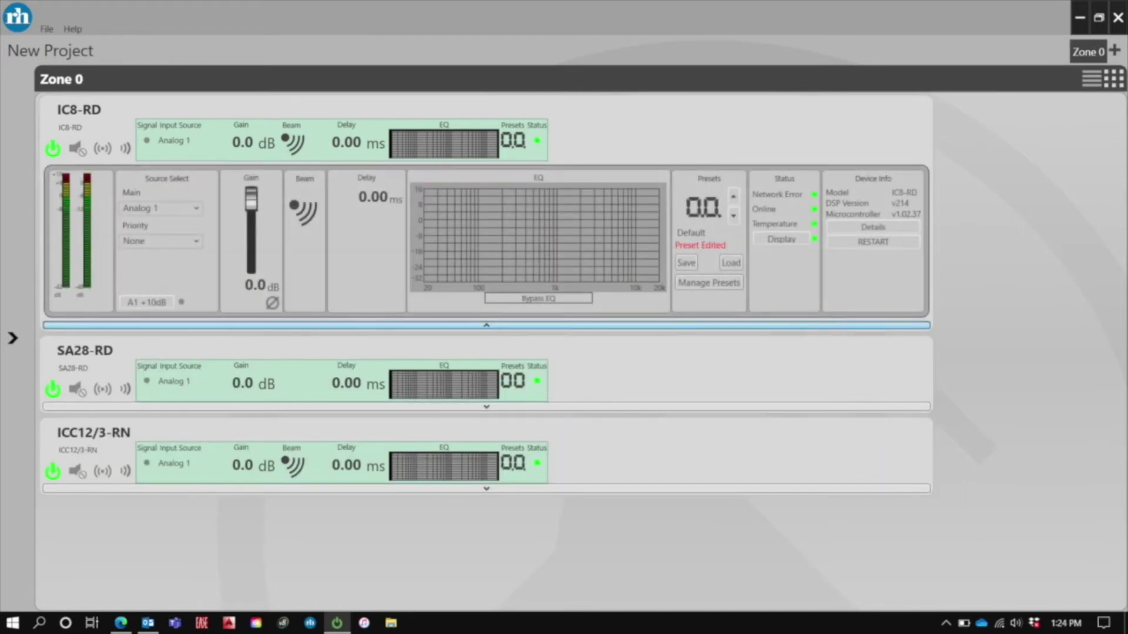
left_click(486, 407)
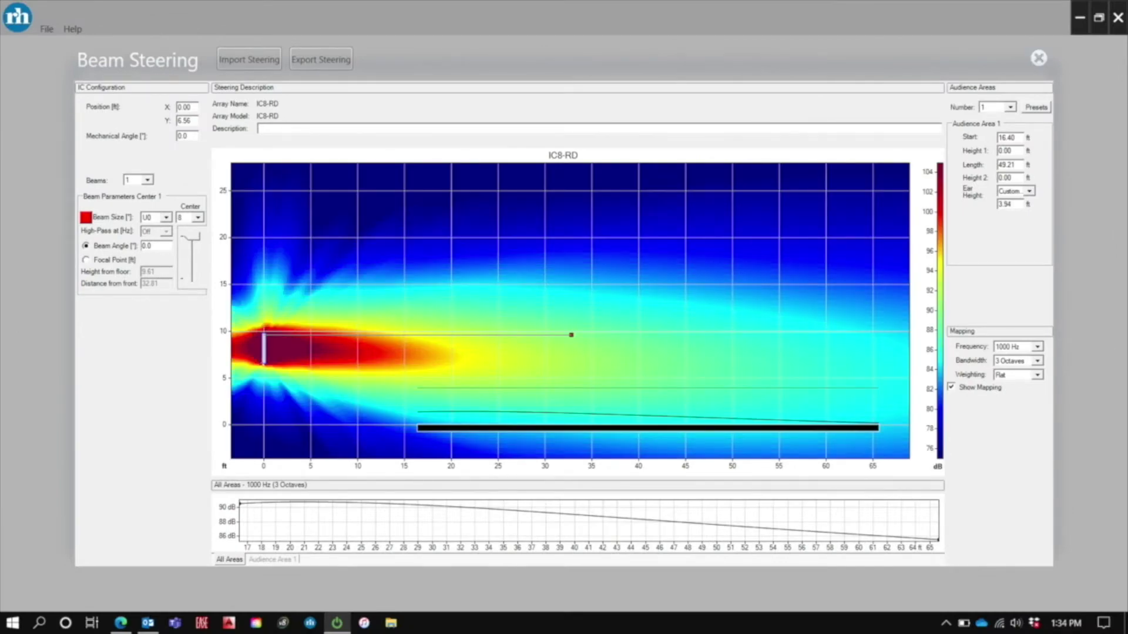
left_click(1038, 58)
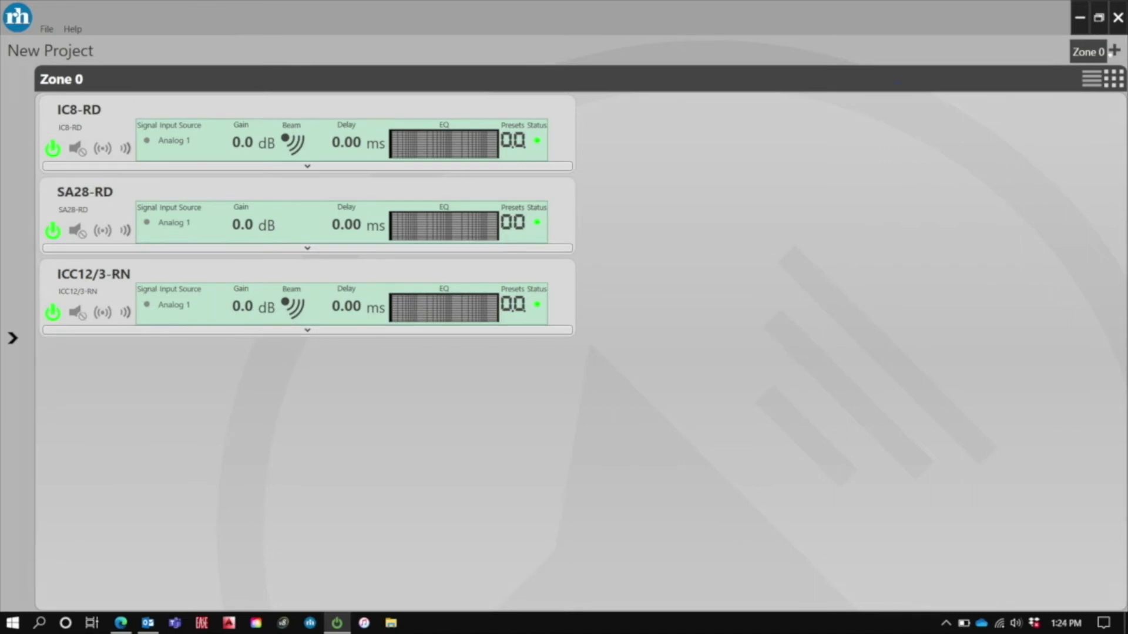
Add a second zone and name it Delays
left_click(1113, 50)
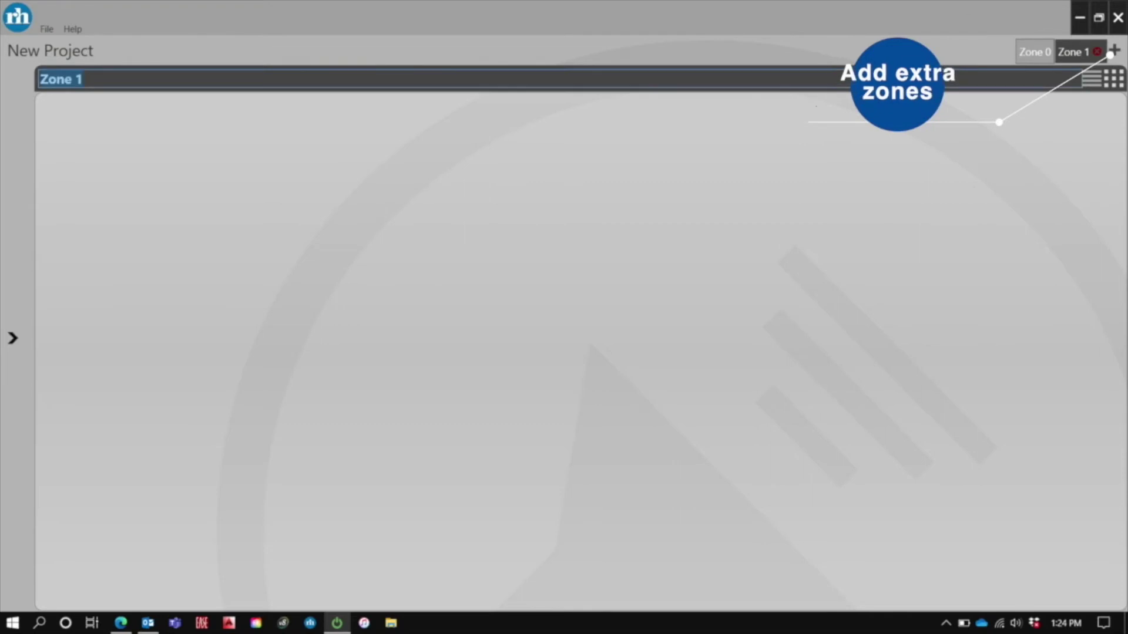
type("Delays")
key("Return")
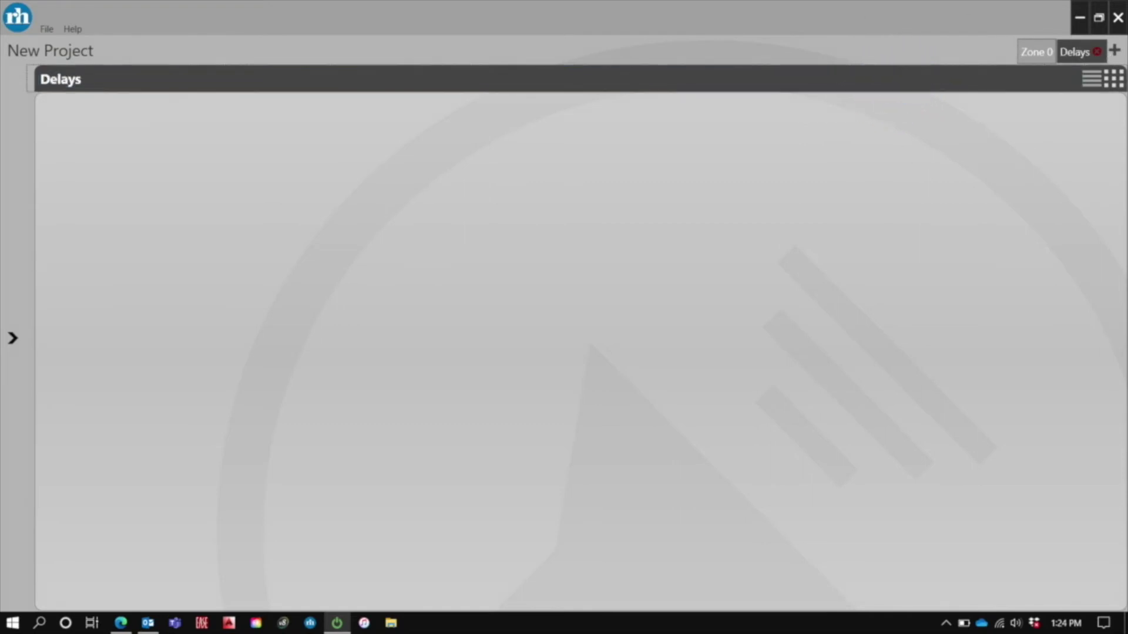
Rename Zone 0 as Main System
left_click(1035, 52)
key("BackSpace")
key("BackSpace")
key("BackSpace")
key("BackSpace")
key("BackSpace")
key("BackSpace")
type("Main System")
key("Return")
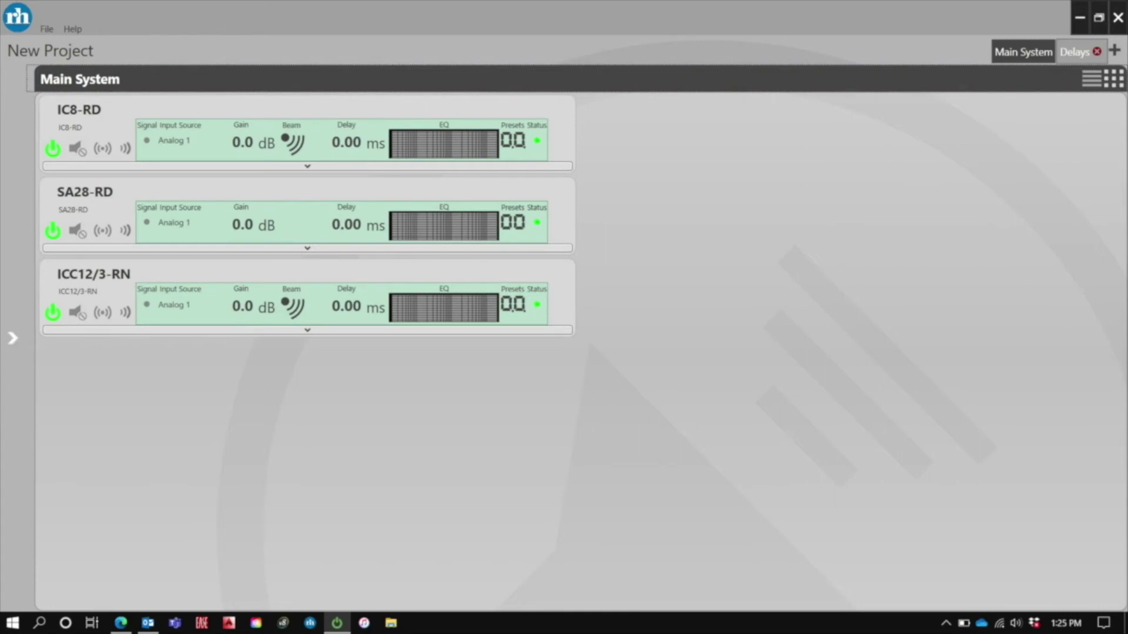
Show the device lists again and move the ICC12/3-RN from the Main System zone to the Delays zone
left_click(13, 338)
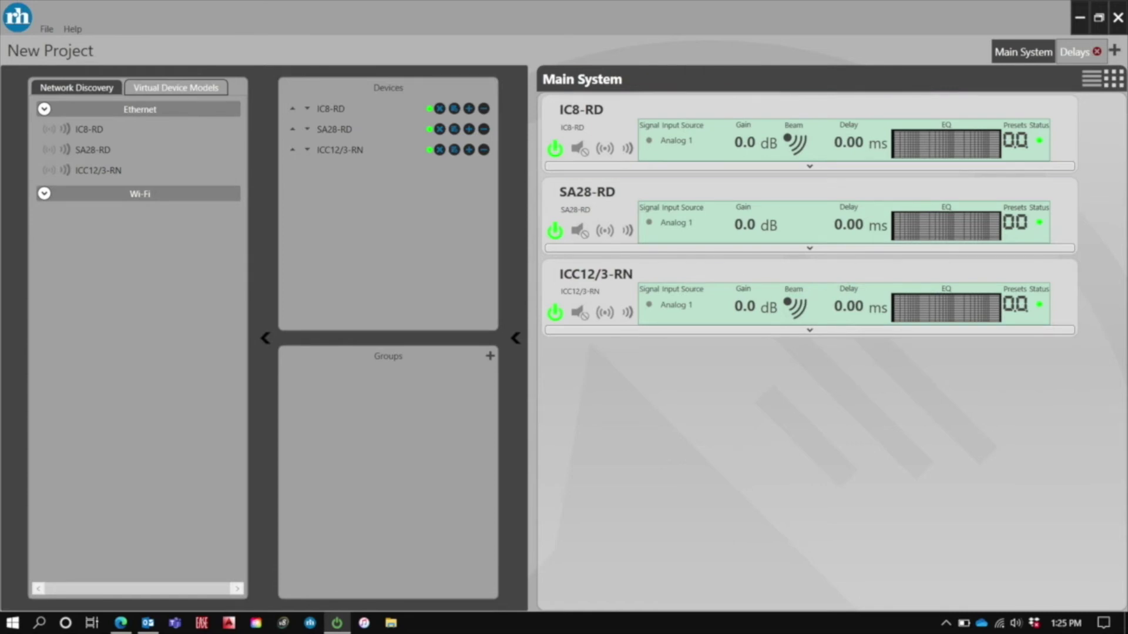
left_click(483, 150)
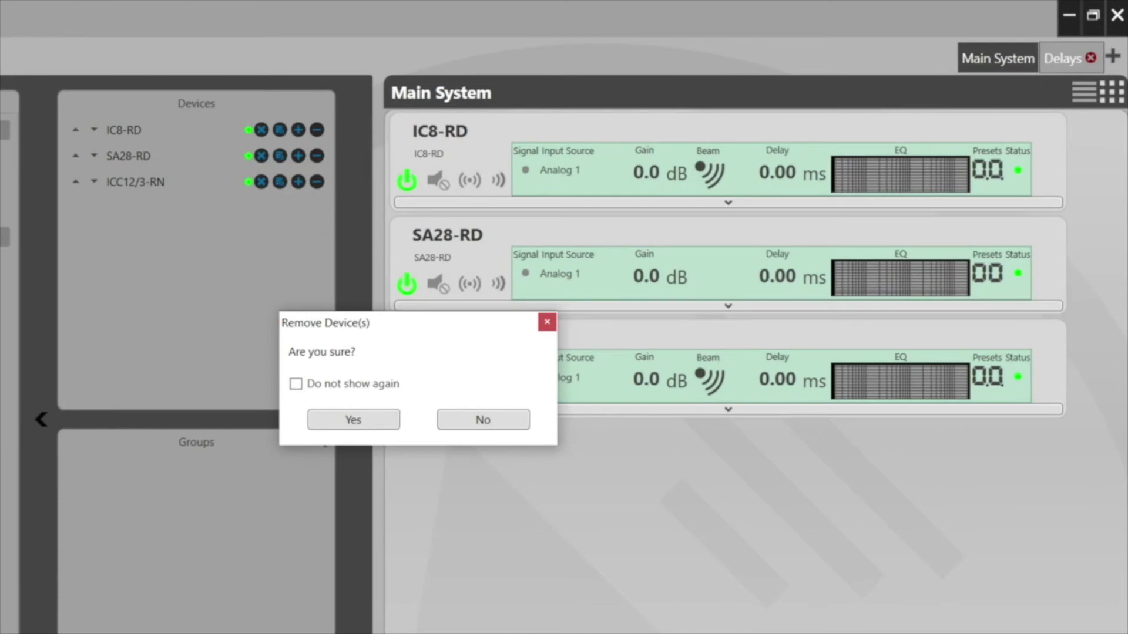
left_click(353, 420)
left_click(1062, 58)
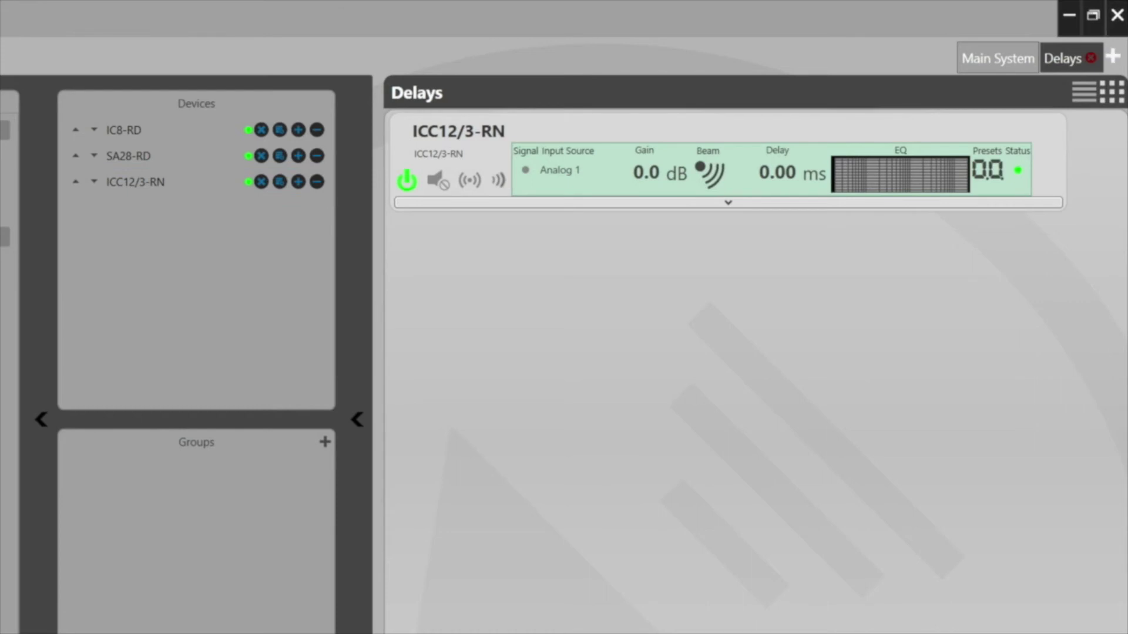
Add a third zone and name it All Loudspeakers
left_click(1113, 56)
left_click(445, 93)
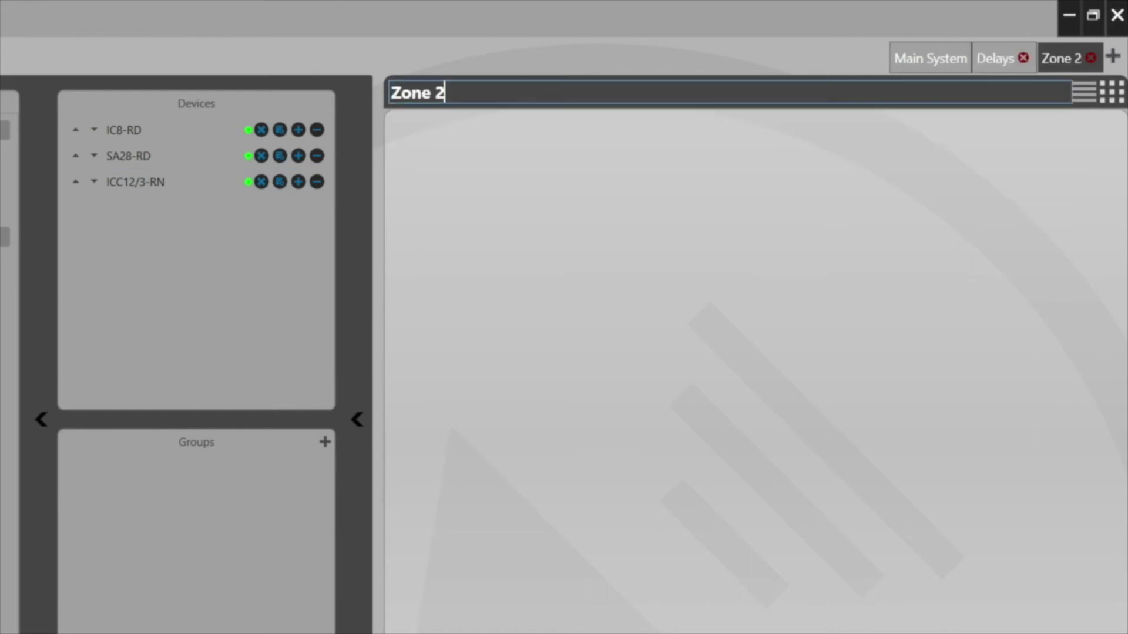
key("ctrl+a")
type("All Loud")
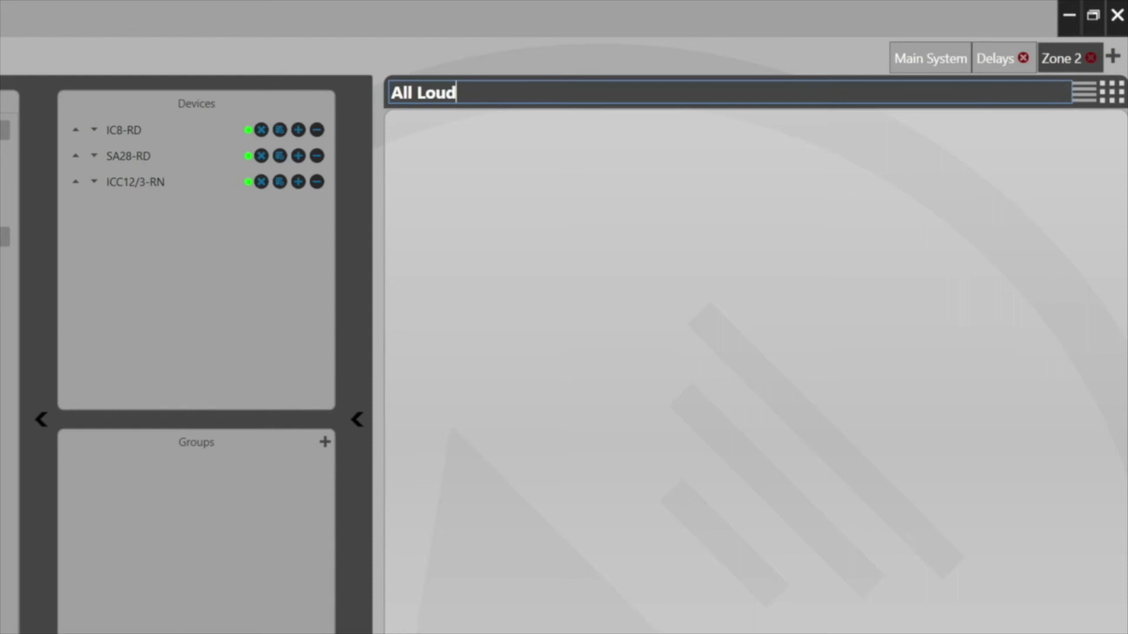
type("speakers")
key("Return")
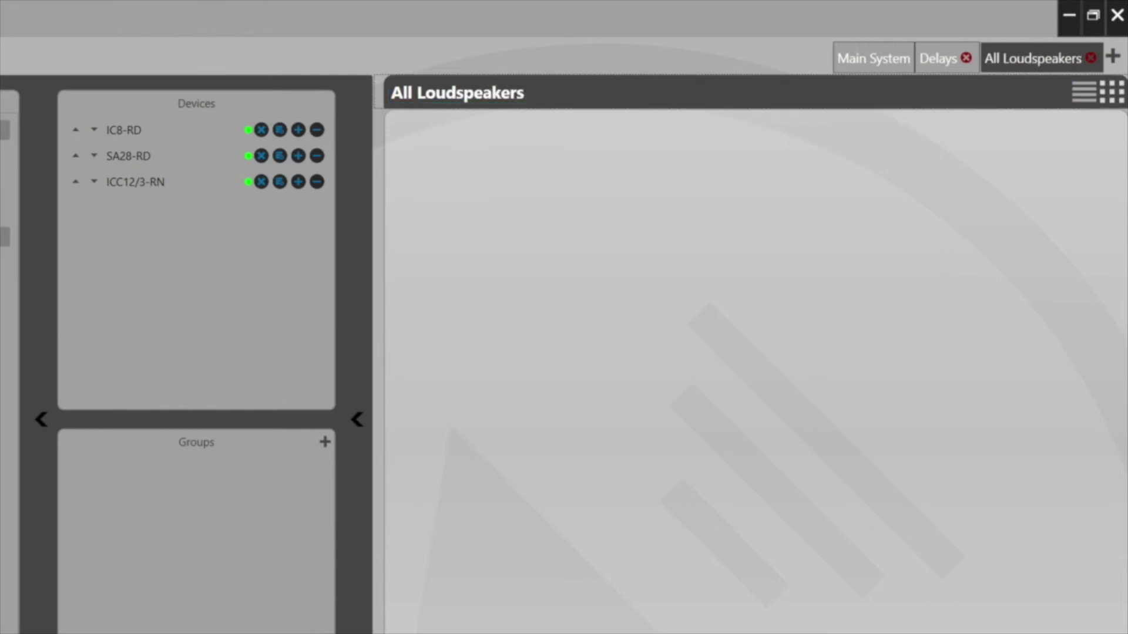
Add the IC8-RD, SA28-RD and ICC12/3-RN to the All Loudspeakers zone
left_click(298, 130)
left_click(298, 155)
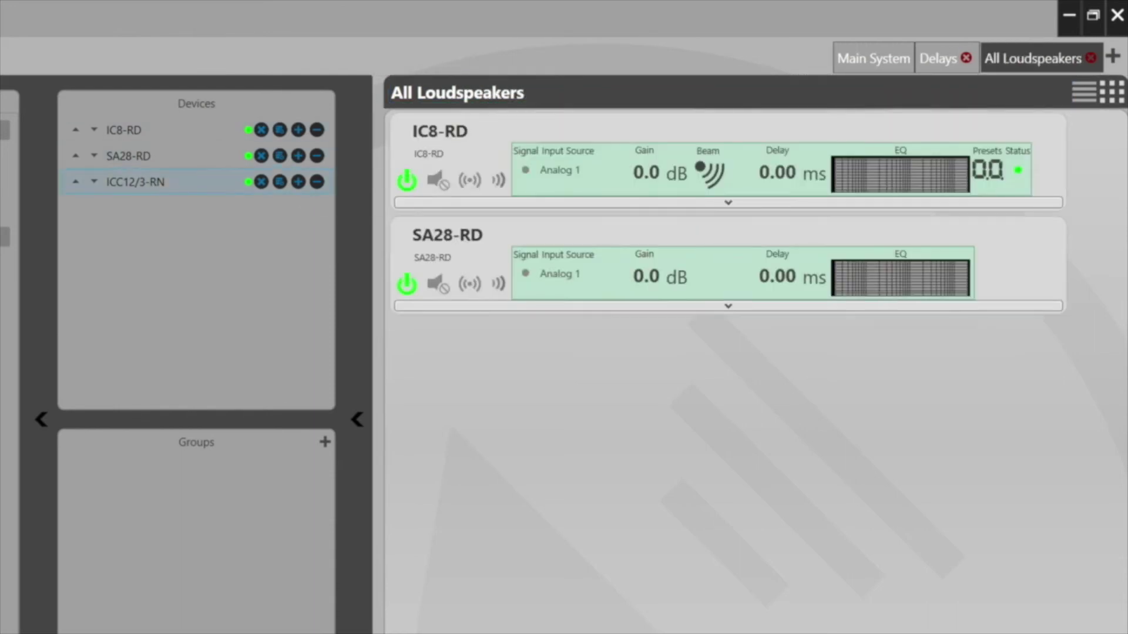
left_click(298, 181)
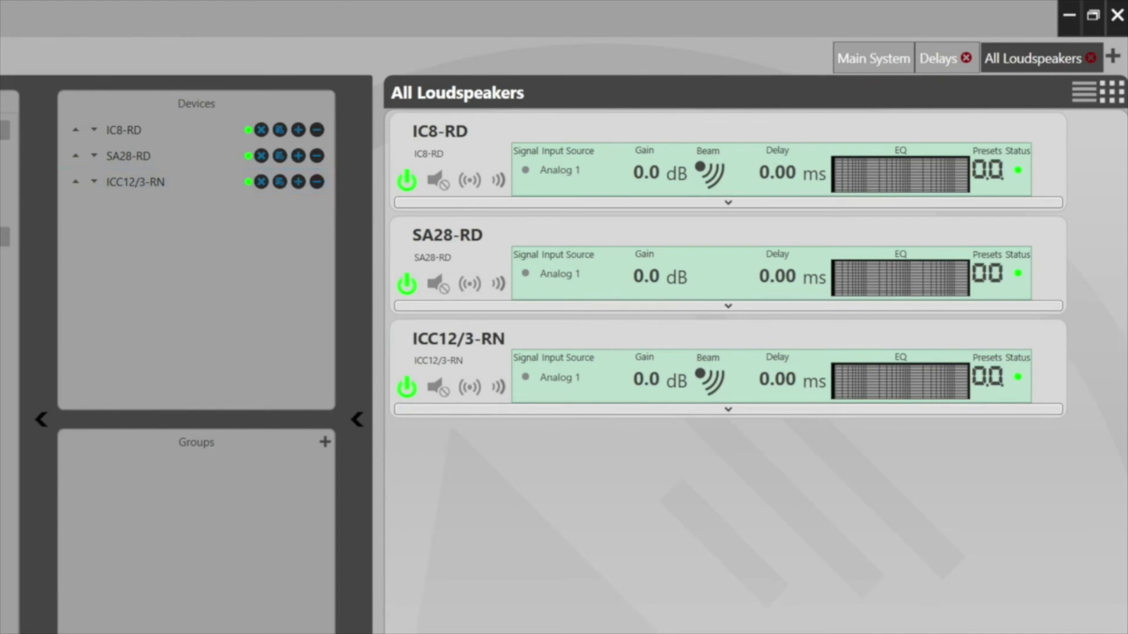
Delete the Delays and All Loudspeakers zones, keeping only Main System
left_click(938, 58)
left_click(873, 58)
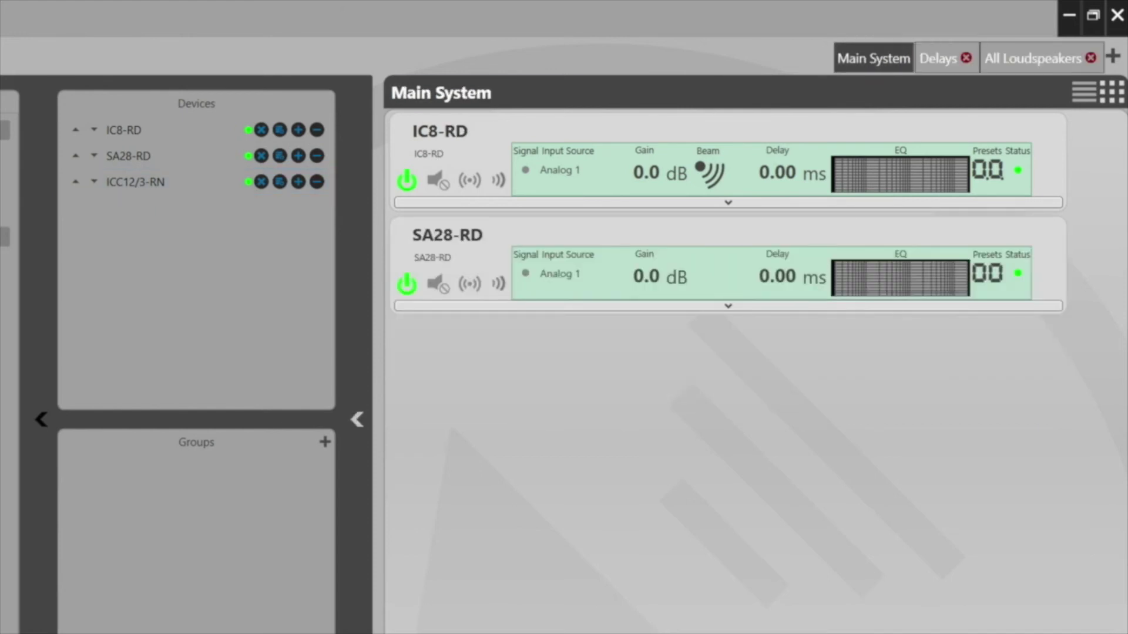
left_click(966, 58)
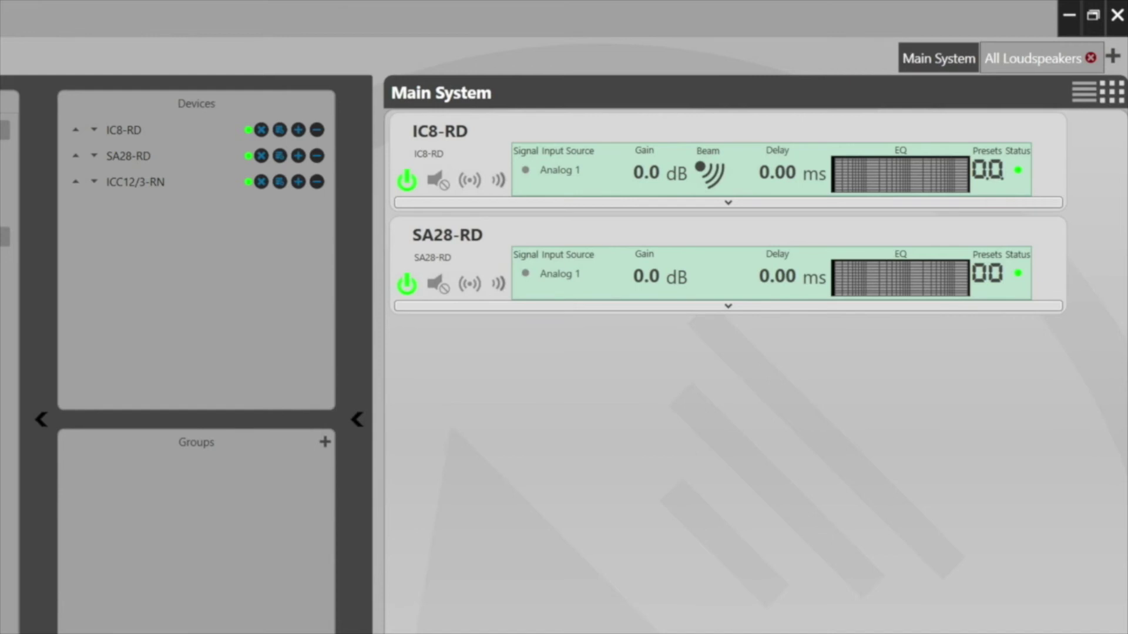
left_click(1090, 58)
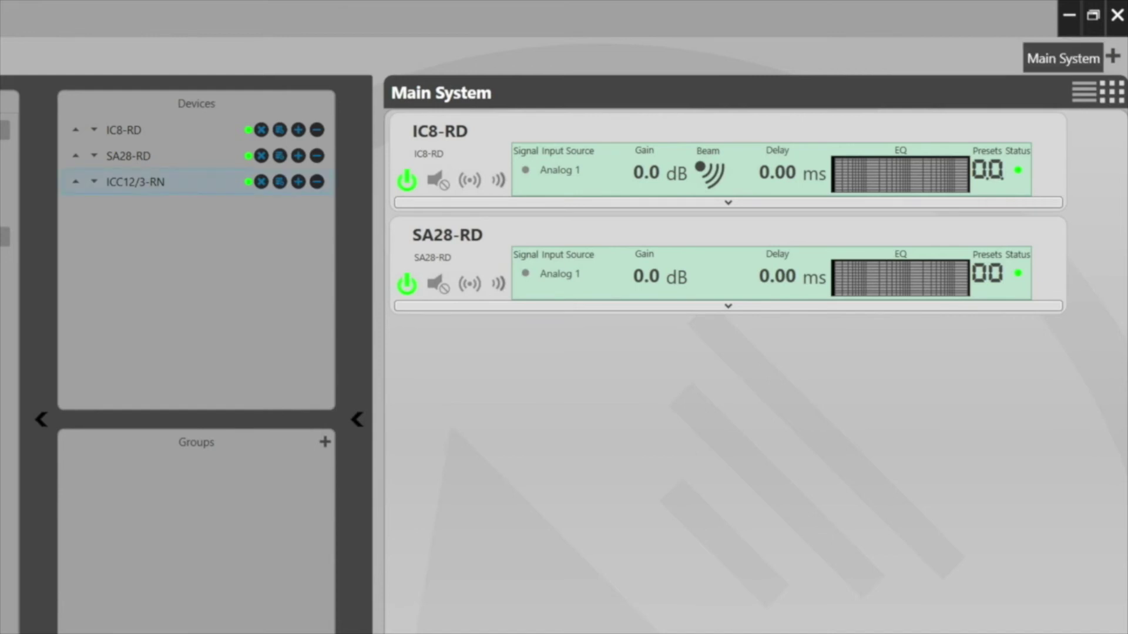
Create a device group and move the IC8-RD and ICC12/3-RN into it
left_click(325, 442)
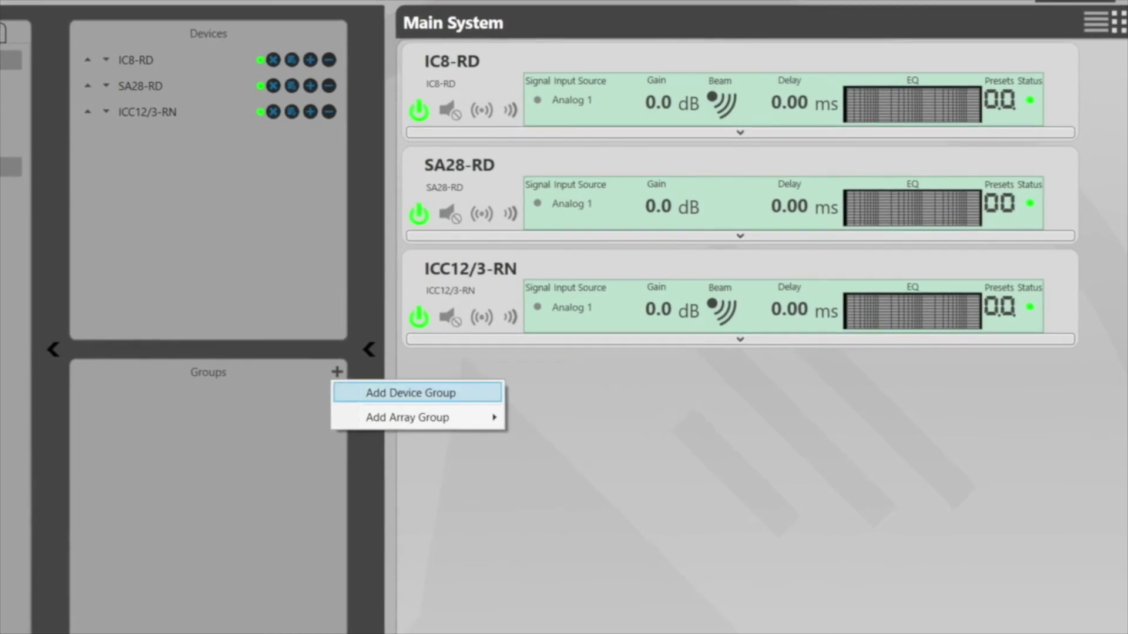
left_click(411, 393)
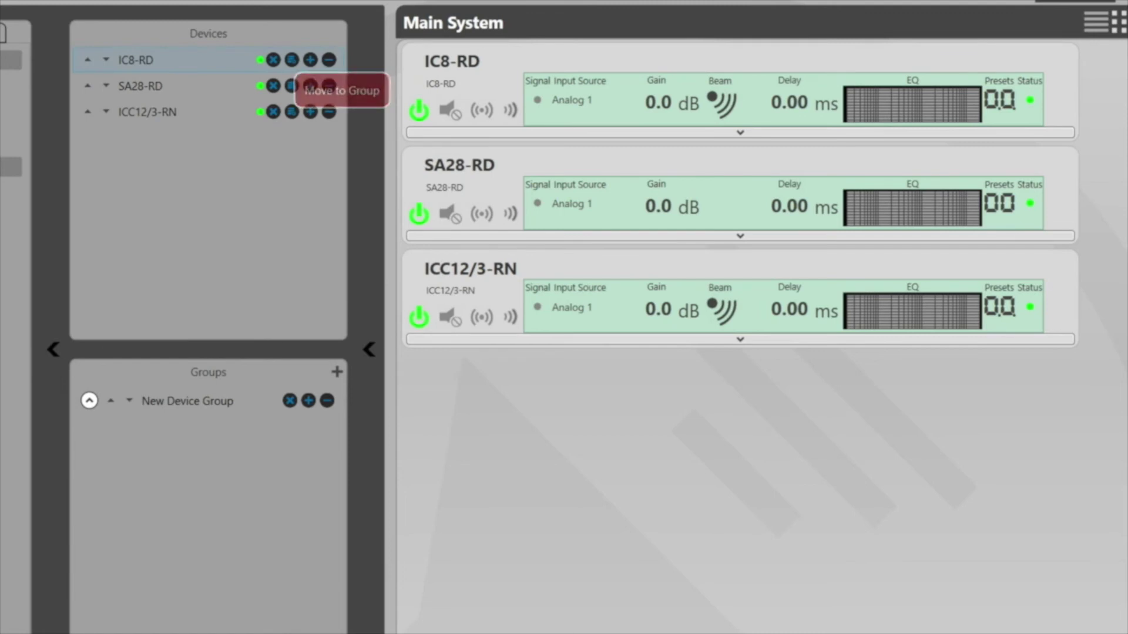
left_click(291, 60)
left_click(329, 90)
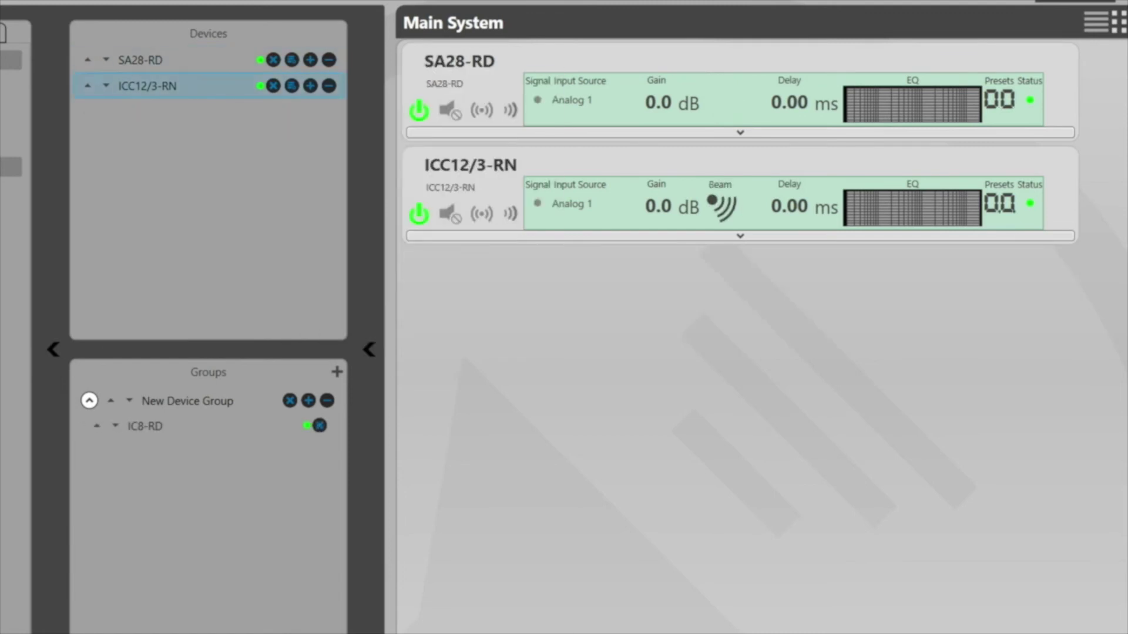
left_click(292, 86)
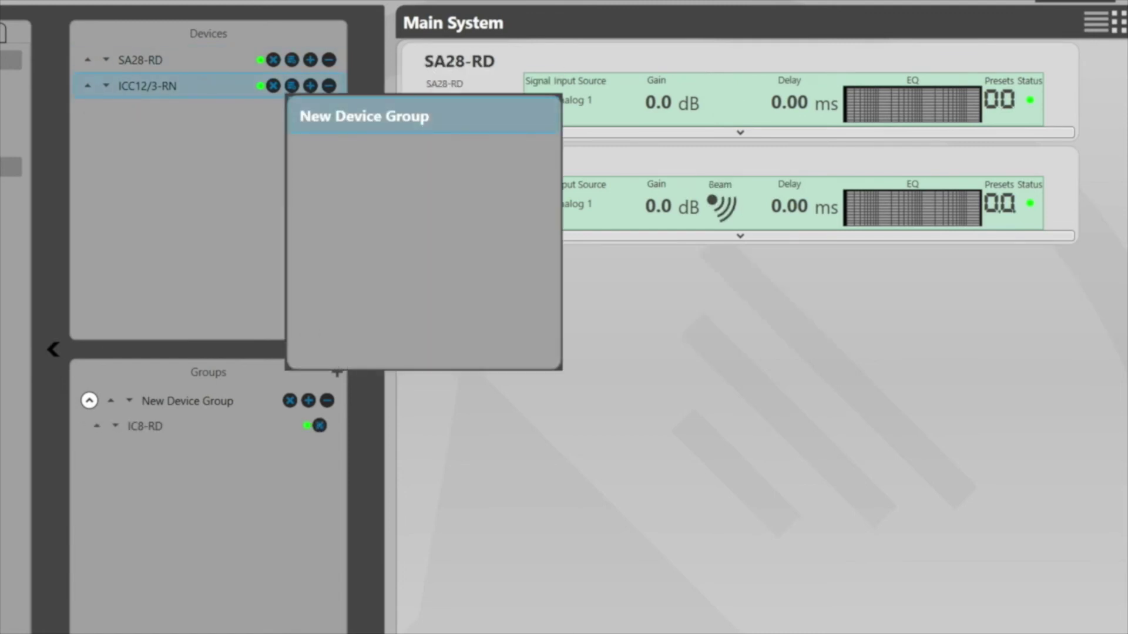
left_click(364, 115)
Rename the new device group as Tops and place it in the Main System zone
key("ctrl+a")
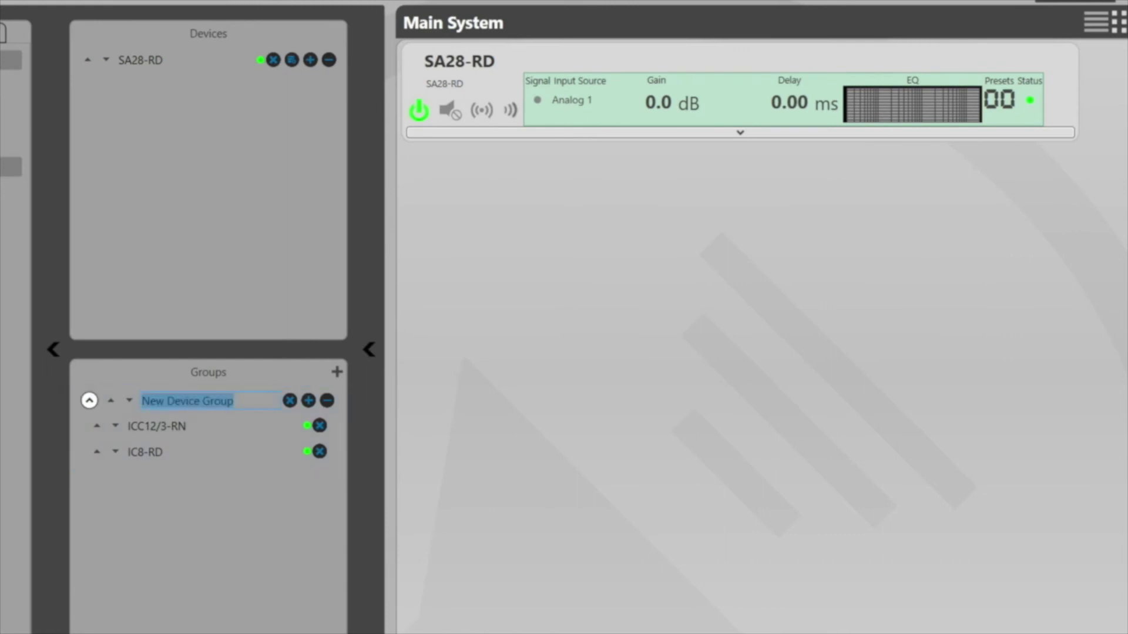
type("Tops")
key("Return")
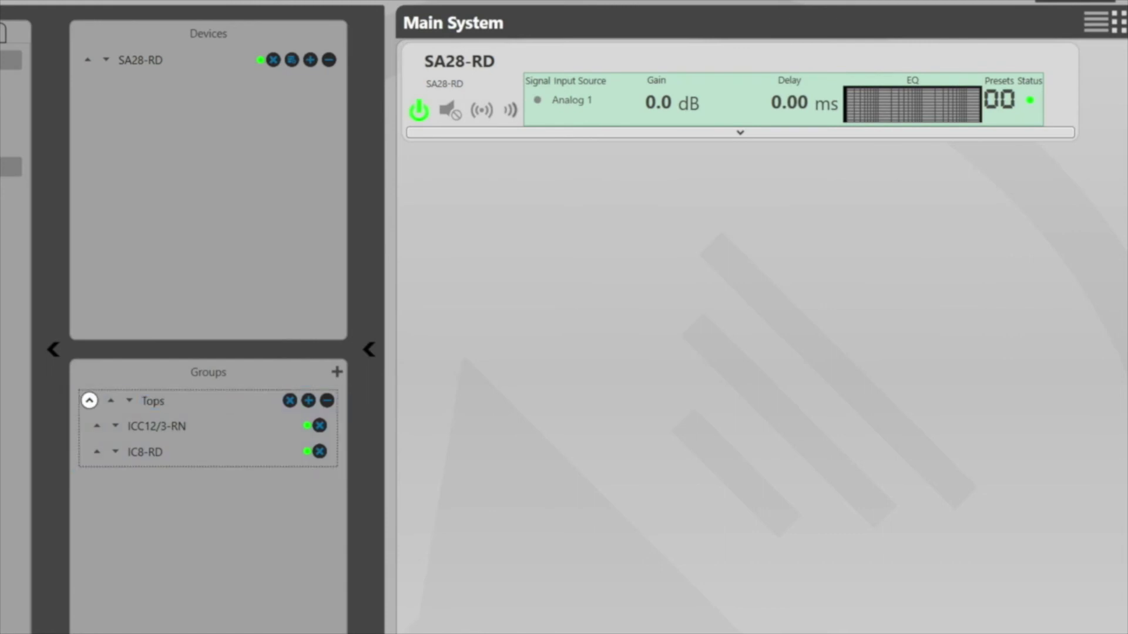
left_click_drag(152, 401, 704, 317)
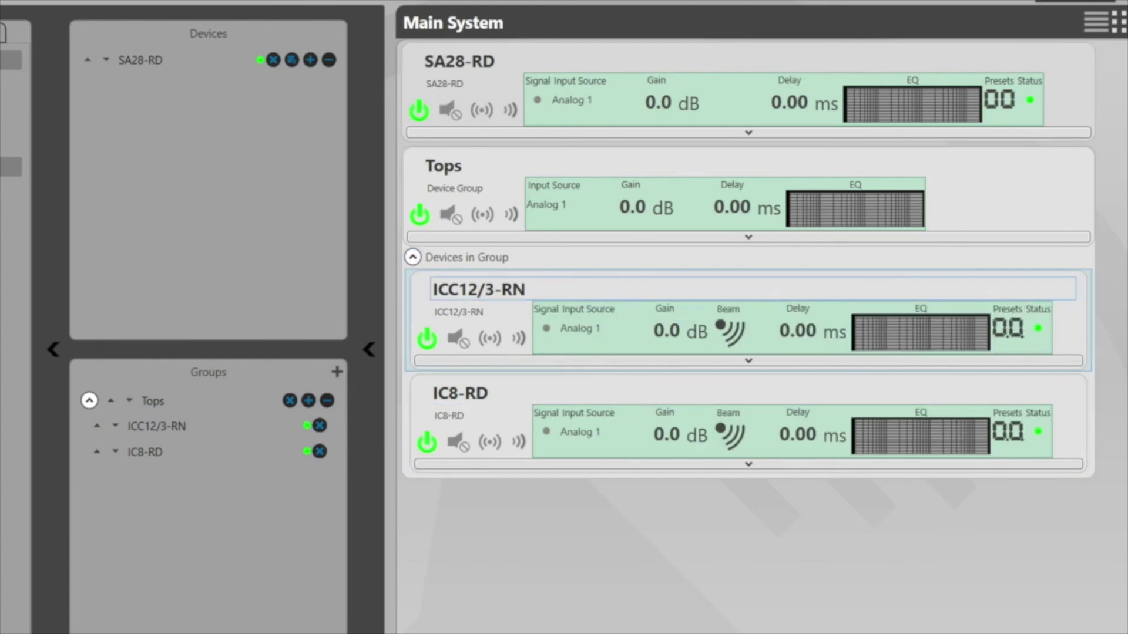
Remove the Tops device group and look through the array group types that can be added
left_click(319, 433)
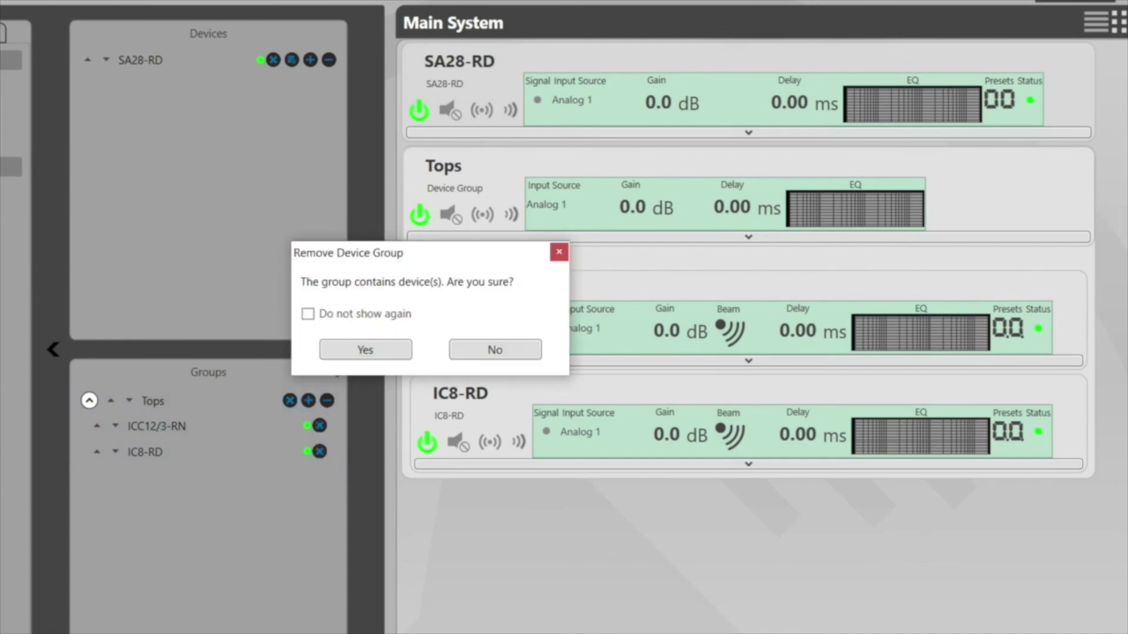
left_click(365, 350)
left_click(337, 372)
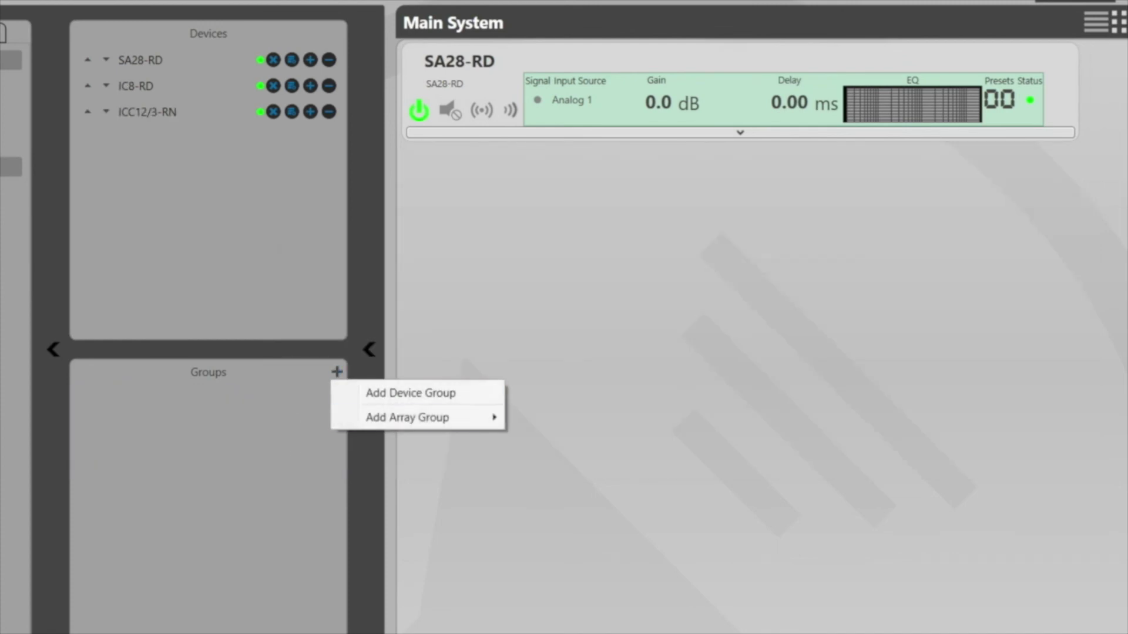
mouse_move(417, 417)
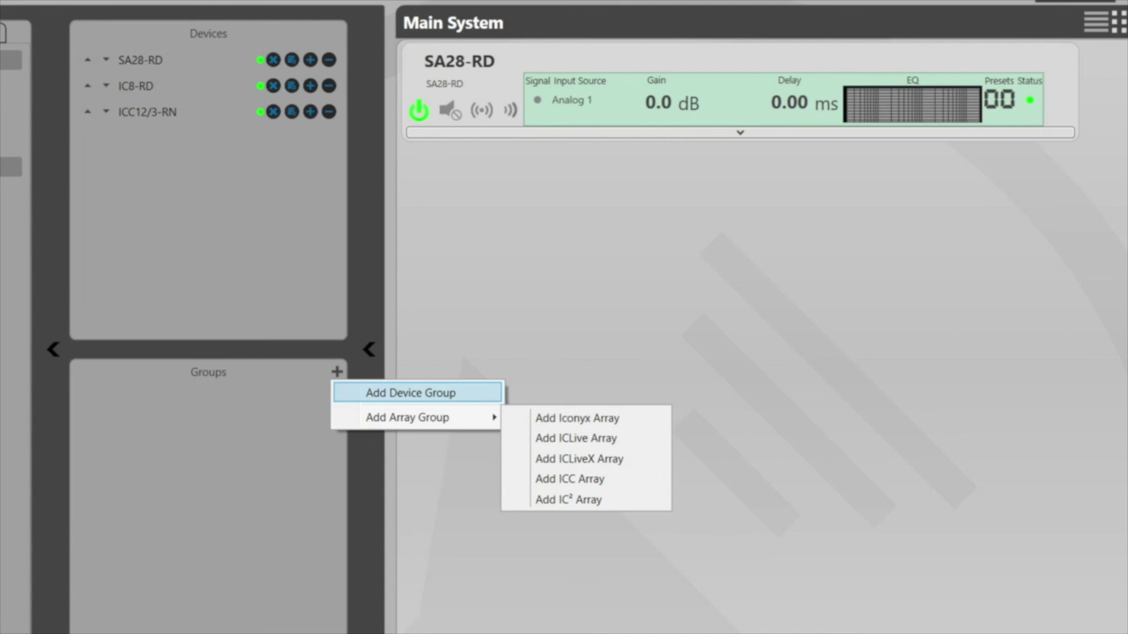
key("Escape")
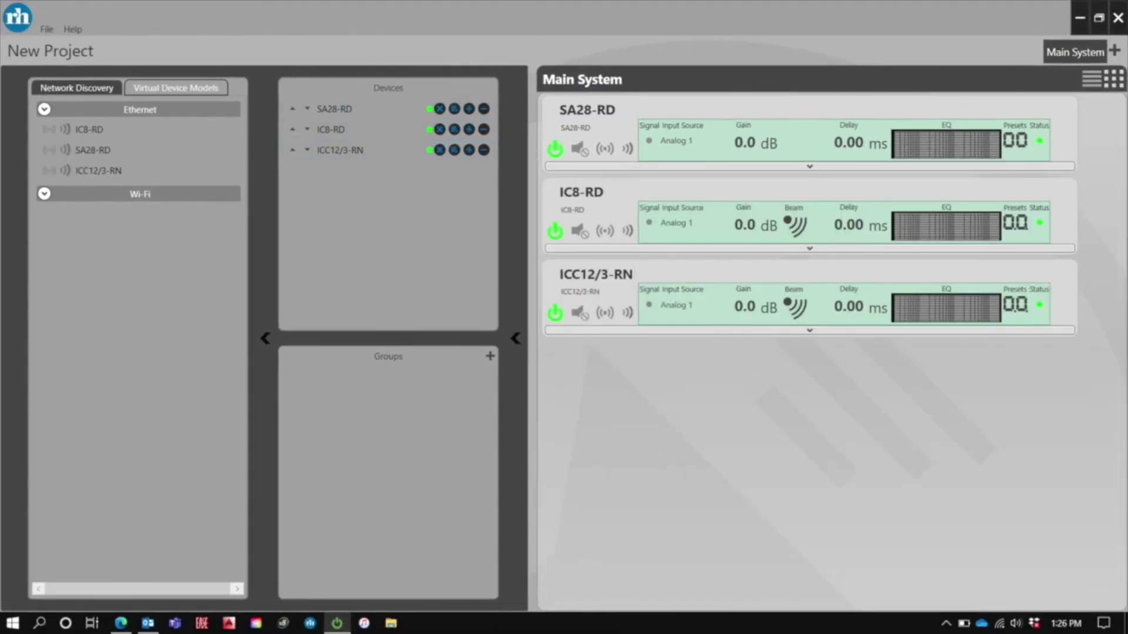
Hide the device lists and expand the detailed controls of the SA28-RD and IC8-RD in Main System
left_click(515, 338)
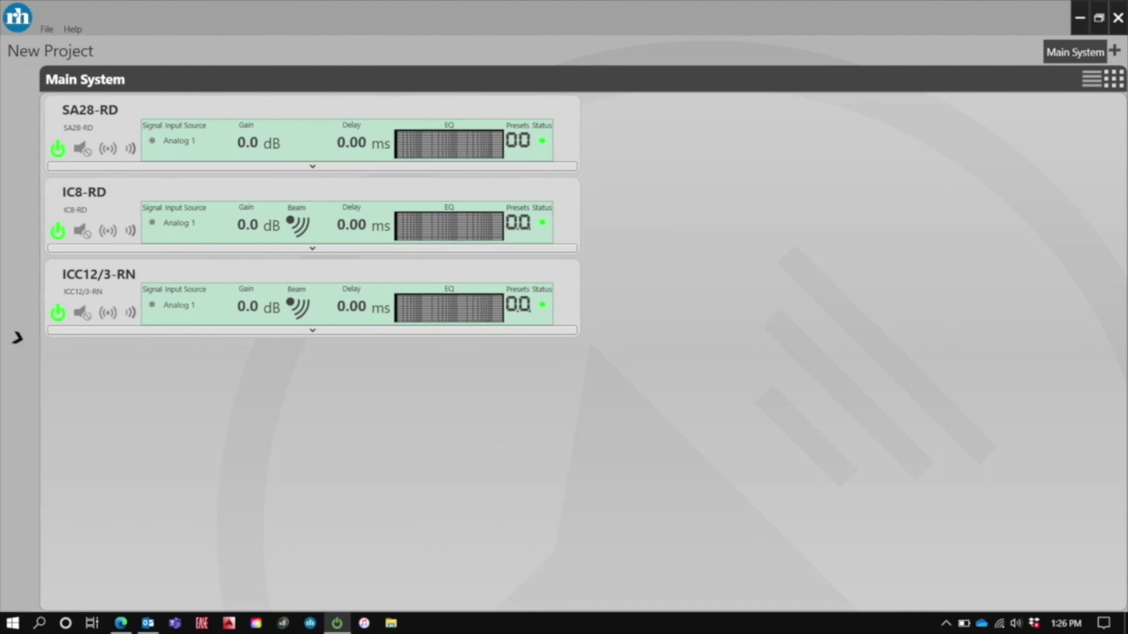
left_click(307, 166)
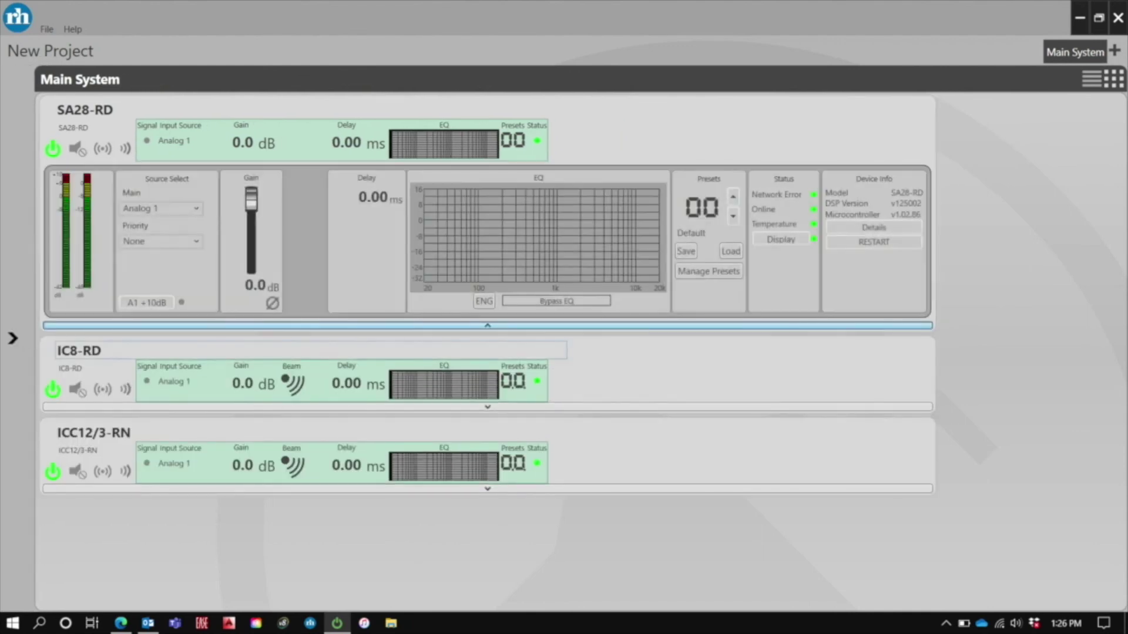
left_click(487, 407)
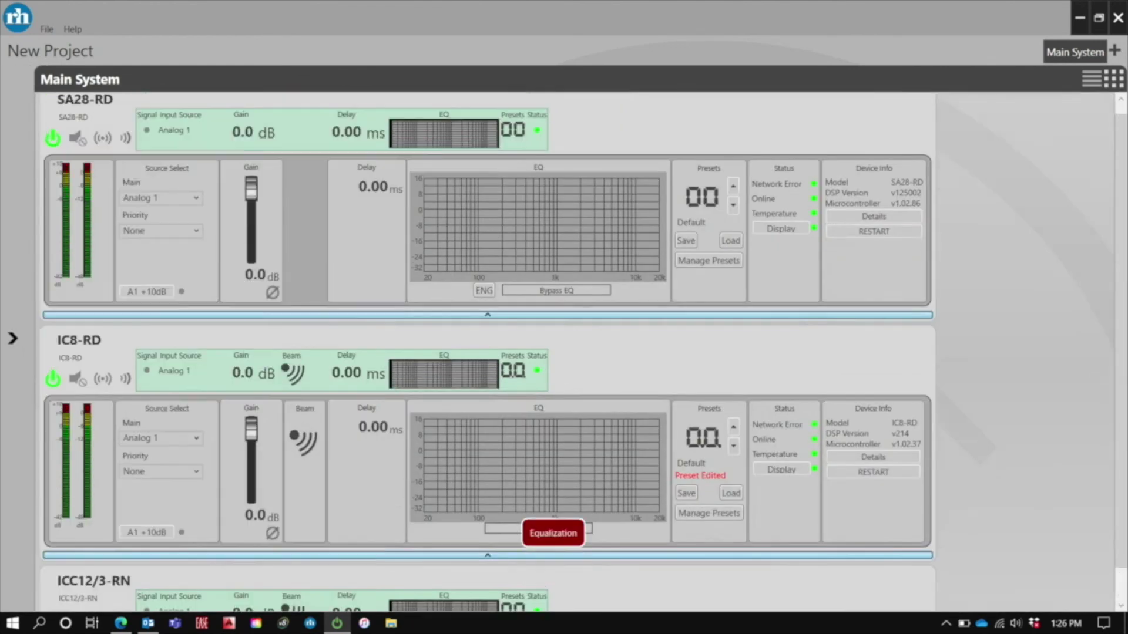